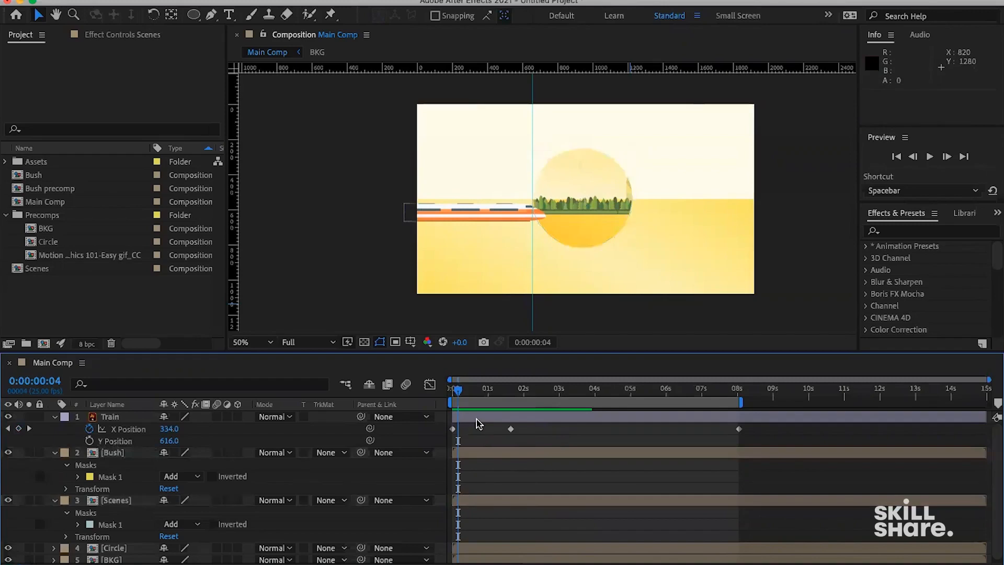
- Add a new medium yellow solid layer directly above the Train layer in Main Comp
click(108, 417)
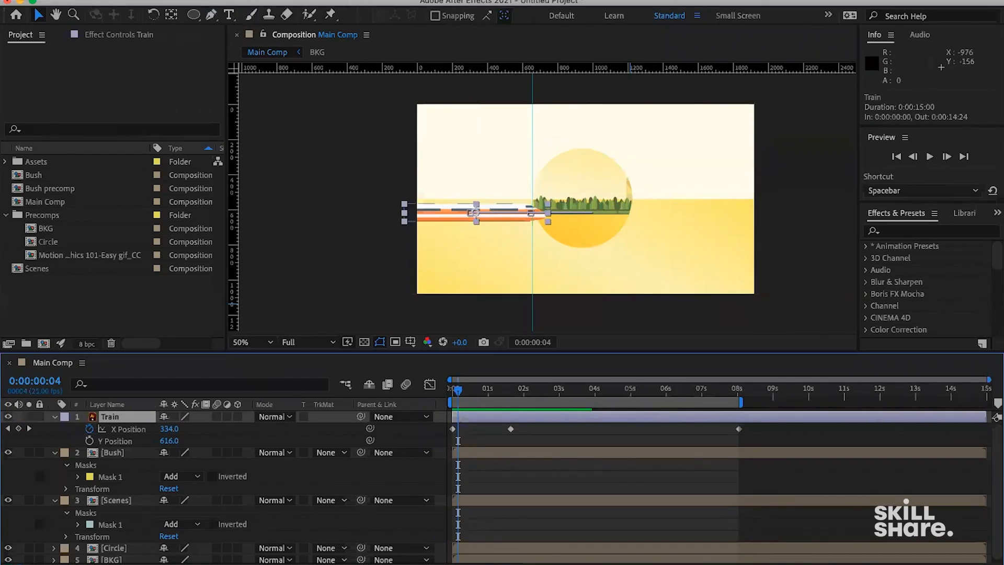
click(246, 0)
mouse_move(260, 3)
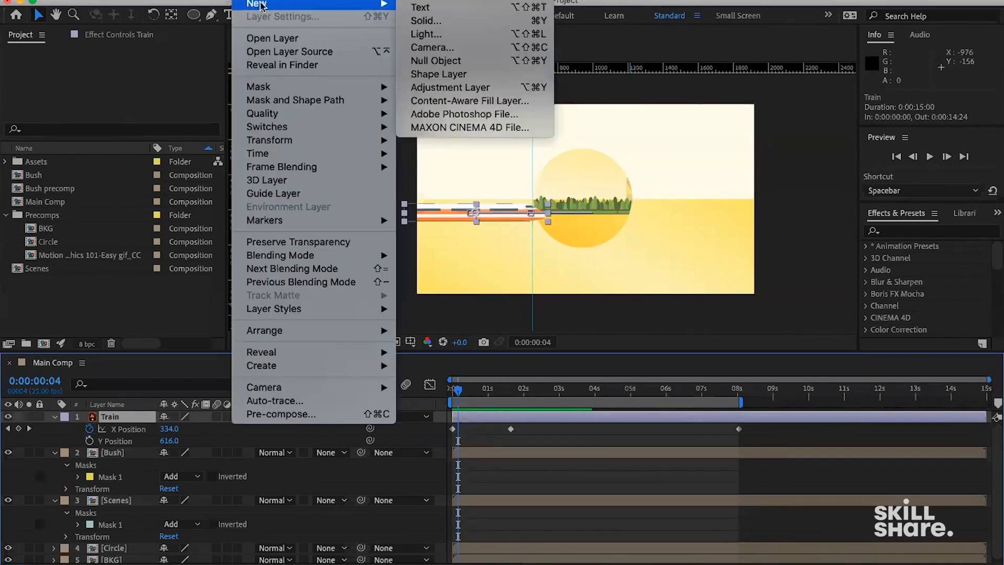
click(427, 21)
click(620, 417)
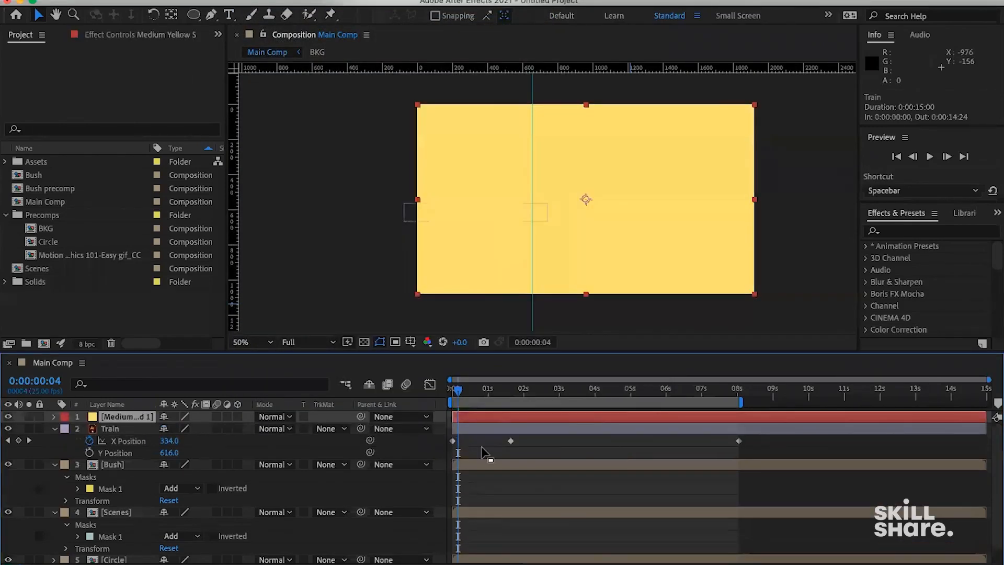
- Draw a circular mask about 585 px wide on the yellow solid over the central circle, preview it, and return to the first frame
click(193, 15)
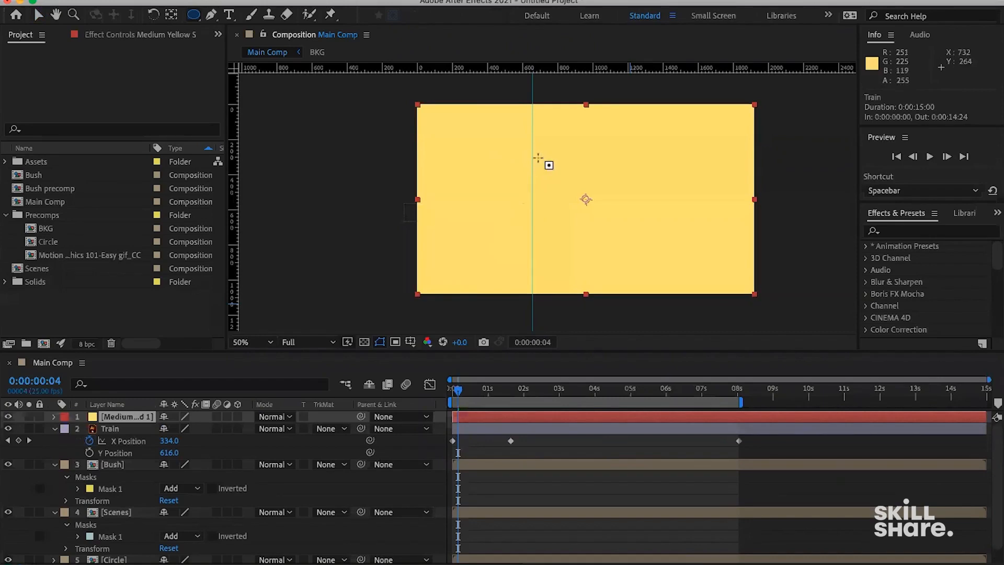
drag(585, 201, 635, 242)
key(shift)
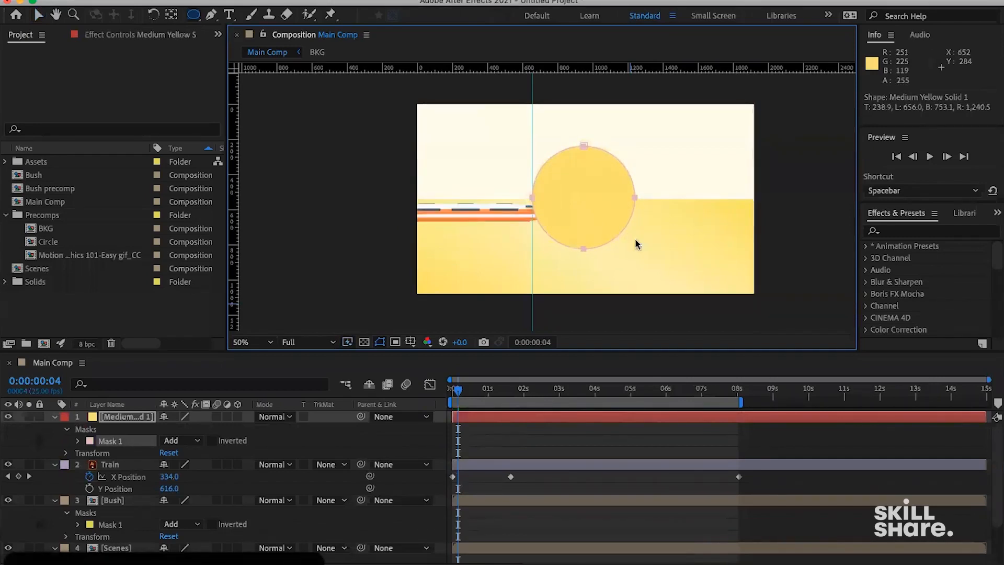
key(space)
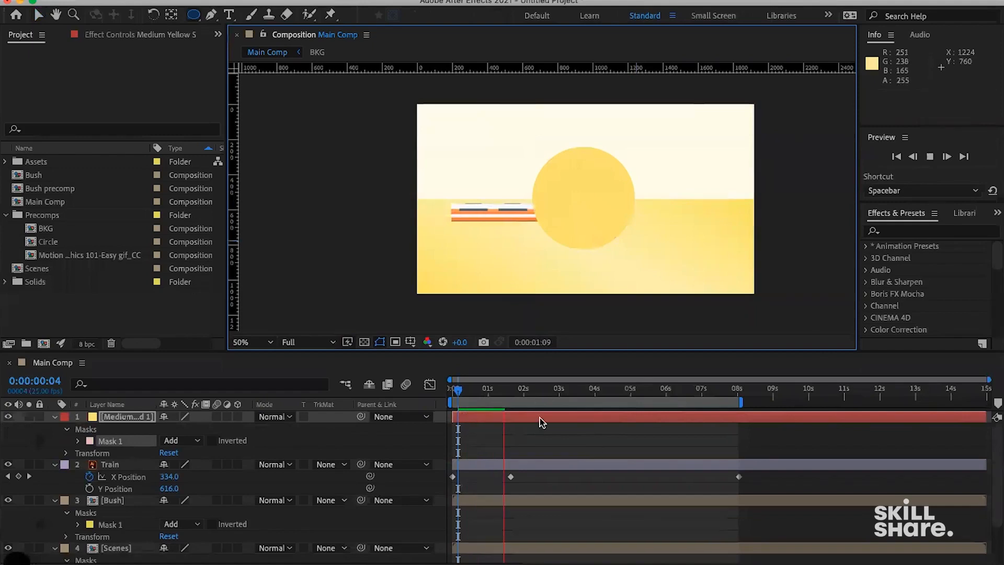
drag(504, 391, 437, 396)
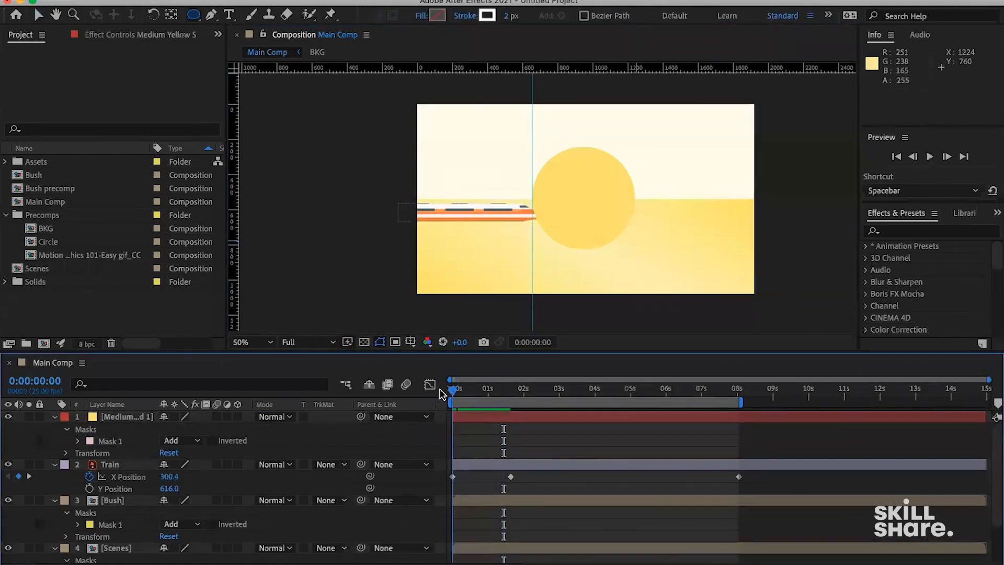
- Rename the yellow solid layer as Track Matt
click(110, 417)
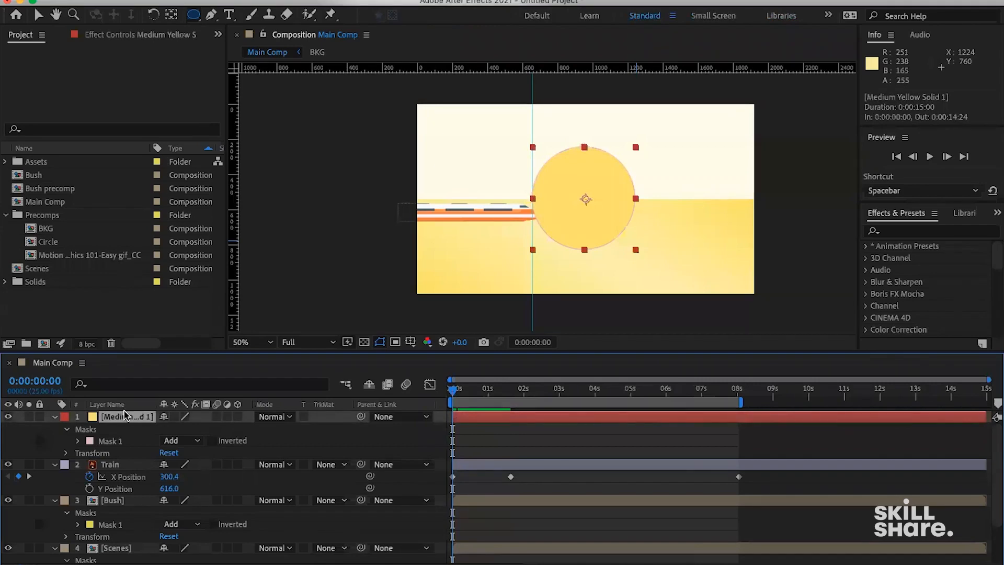
key(Return)
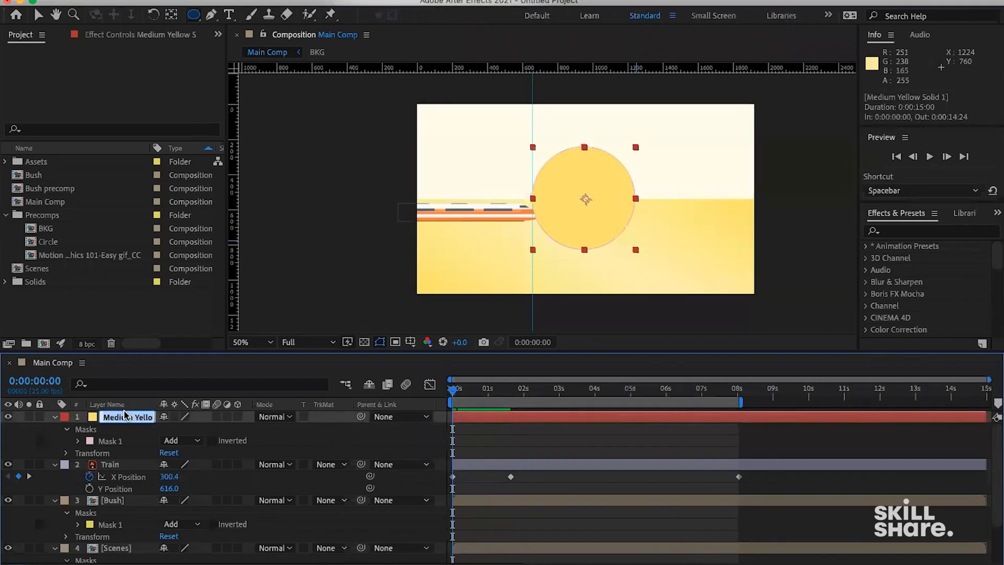
text(Ta)
key(BackSpace)
text(rack Ma)
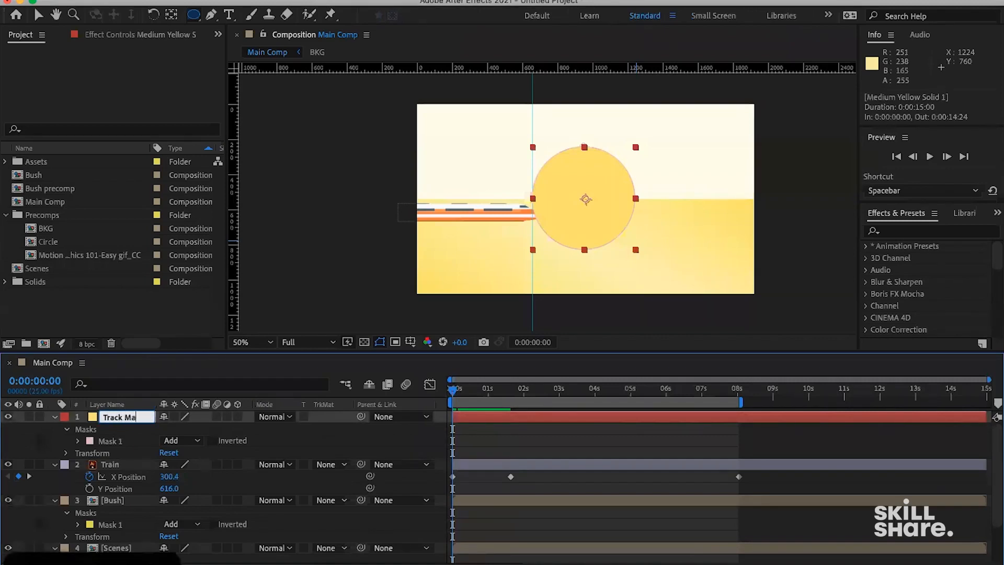
text(tt)
key(Return)
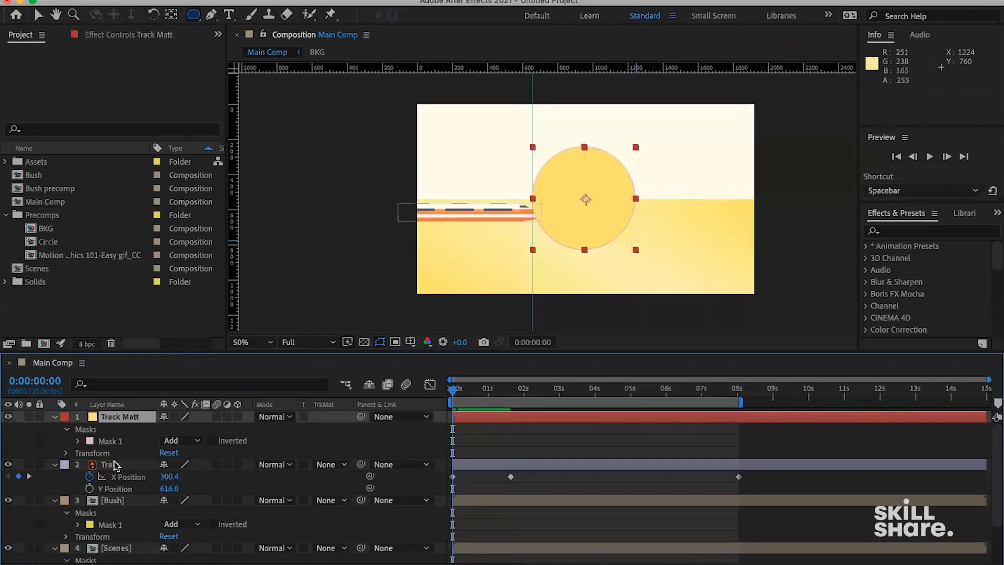
- Set the Train layer's track matte to Alpha Matte "Track Matt"
click(112, 465)
click(135, 417)
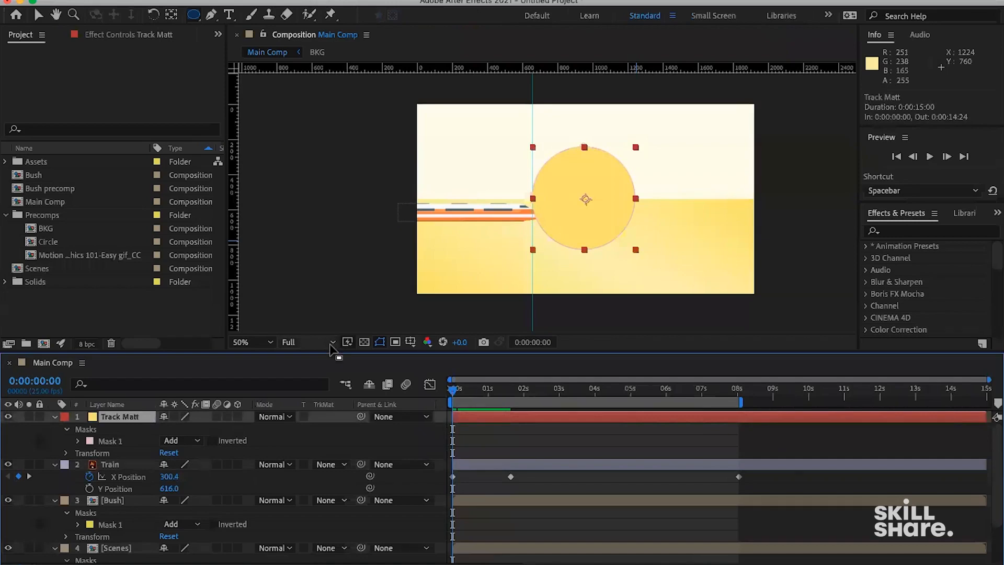
click(111, 466)
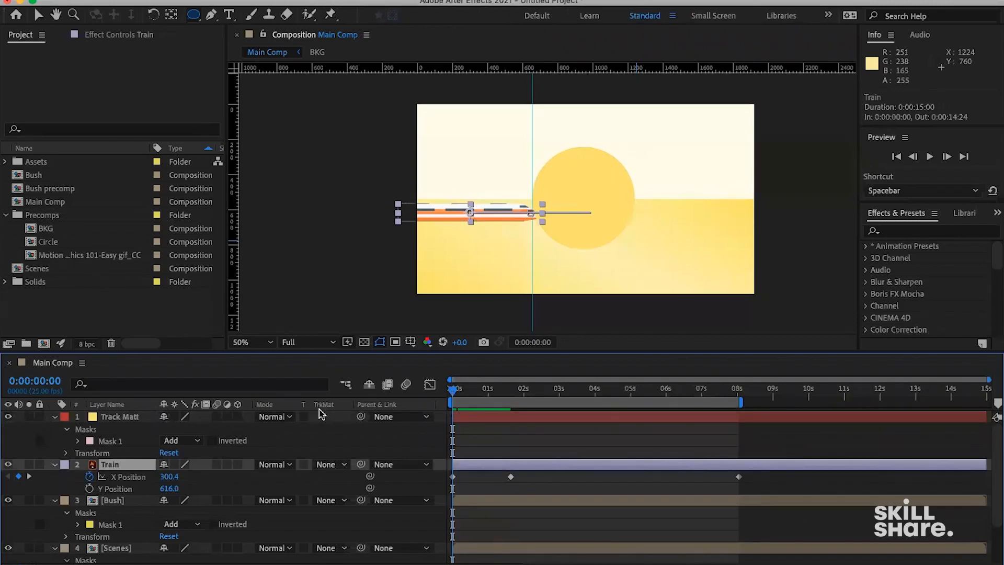
click(343, 465)
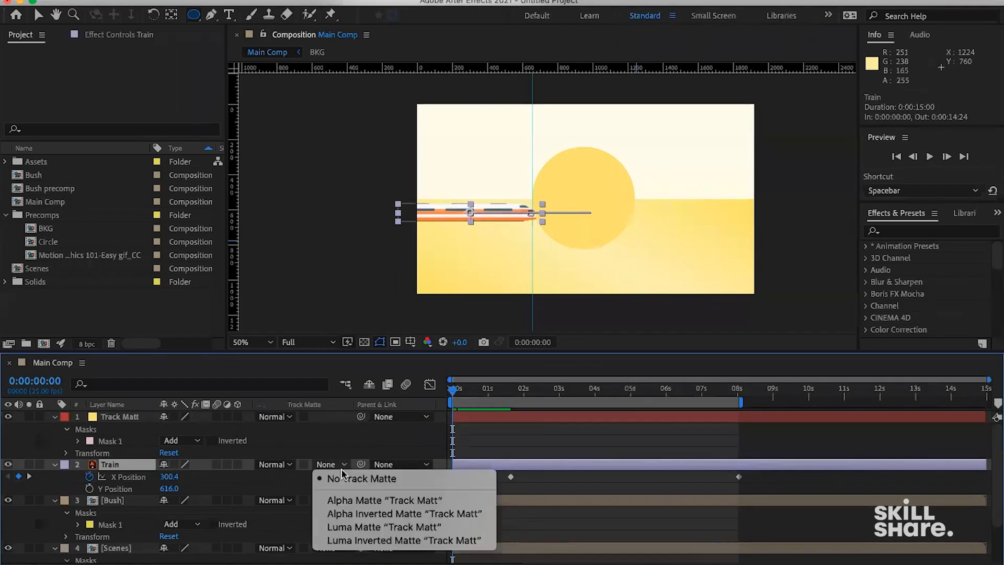
click(340, 501)
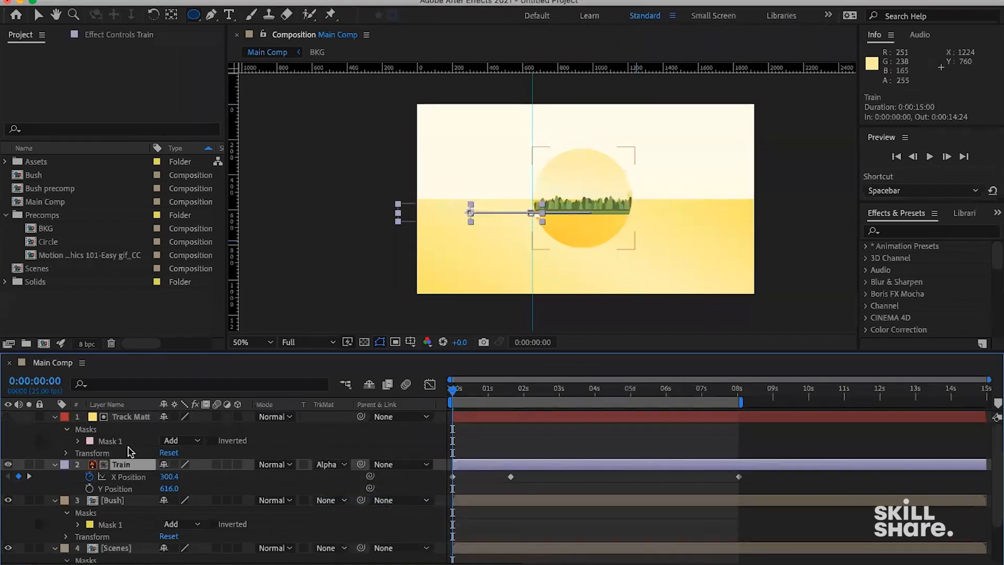
- Select the Track Matt layer, then hide and show again the timeline's blending mode and track matte columns
click(130, 417)
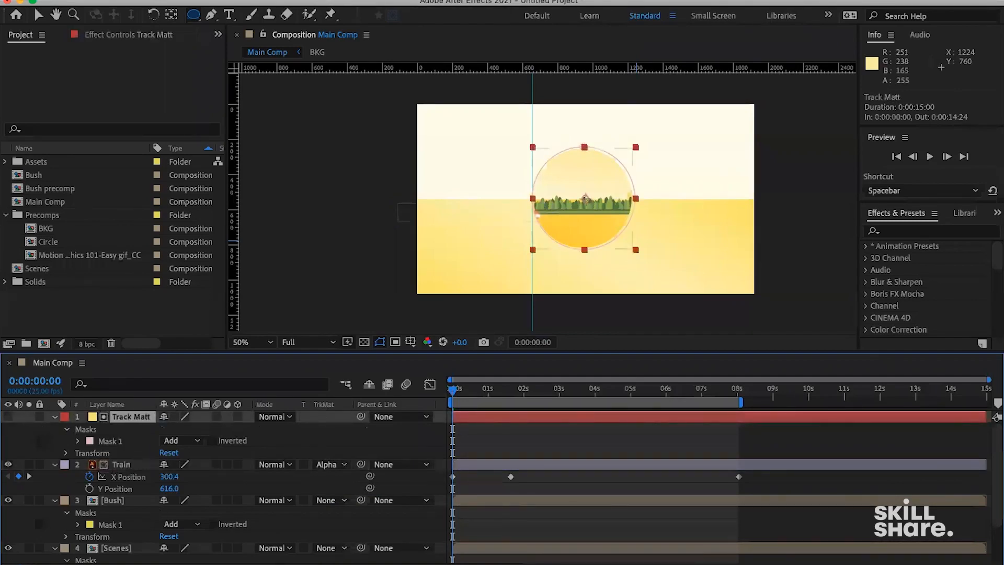
key(F4)
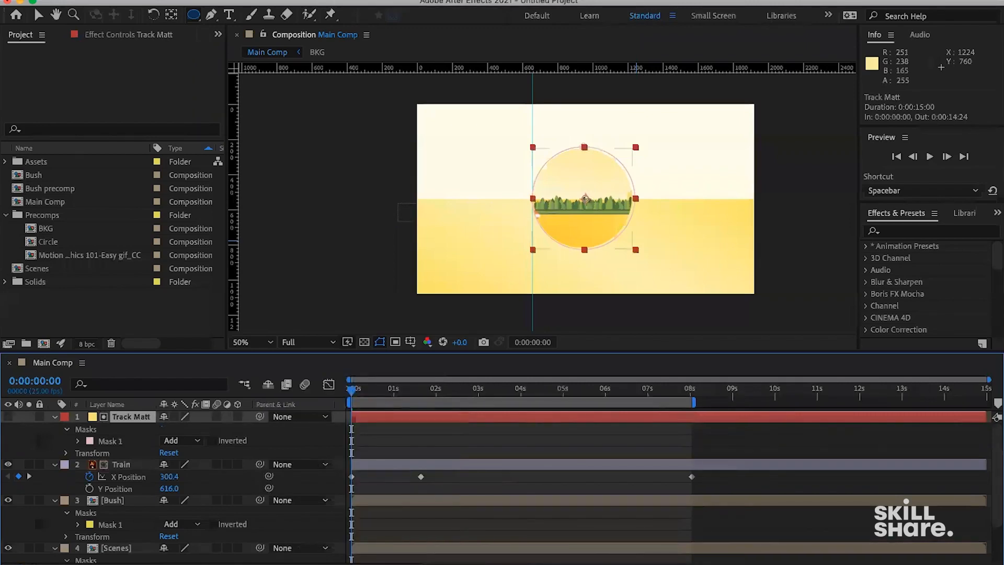
key(F4)
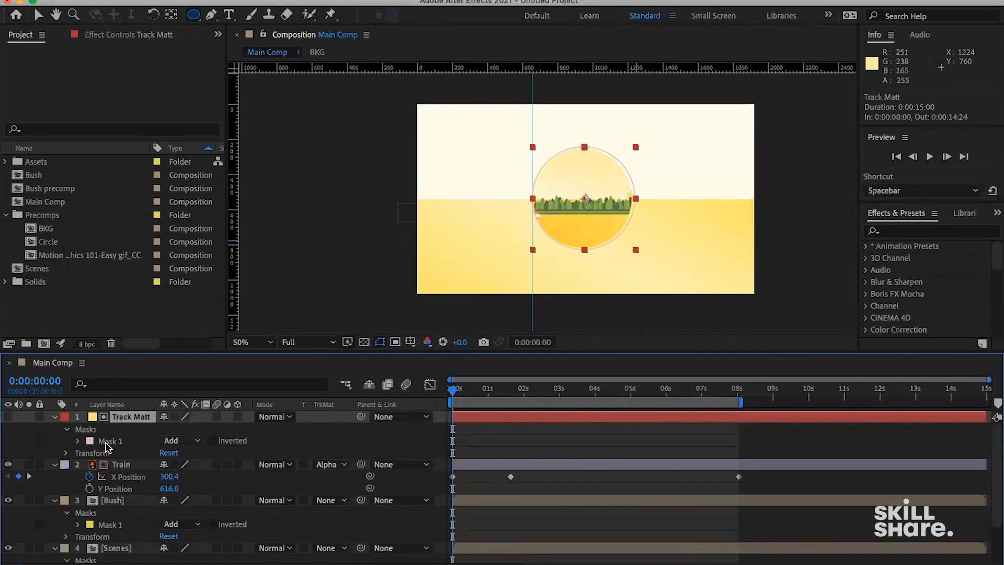
- Scrub through the timeline to examine the train inside the matte, briefly switching the Track Matt layer's visibility on and off
drag(467, 395, 471, 395)
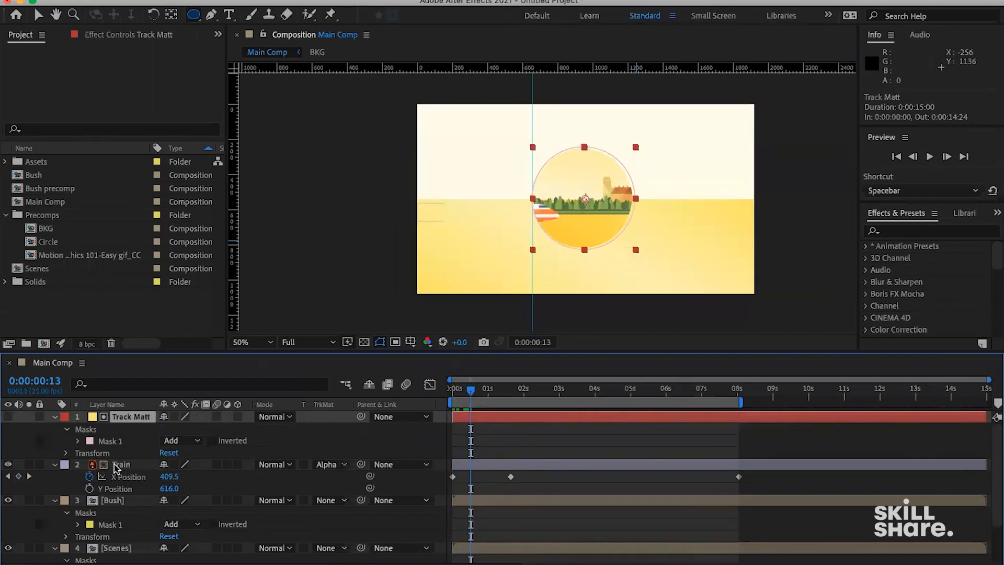
drag(470, 393, 479, 393)
click(10, 417)
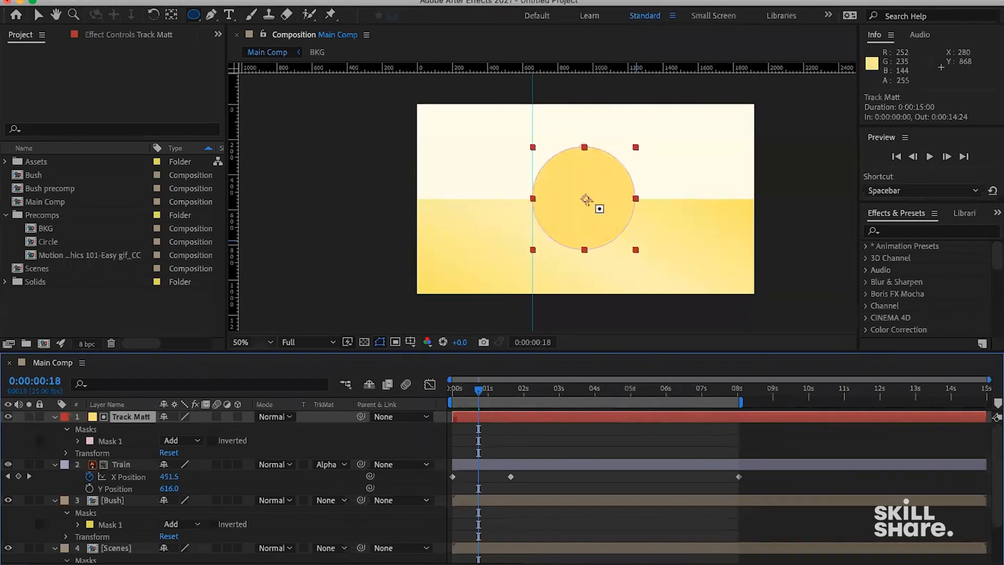
click(8, 417)
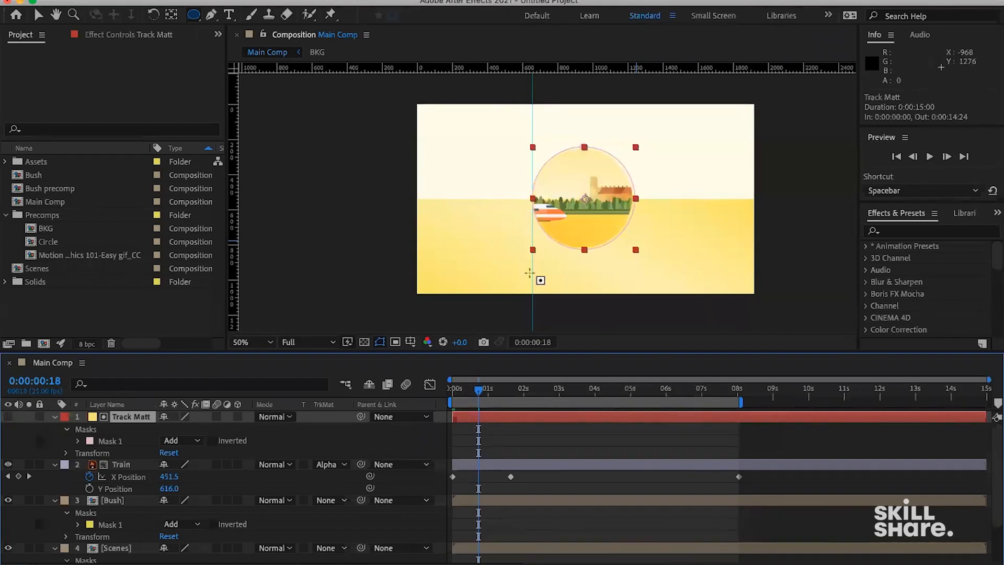
click(451, 391)
mouse_move(448, 396)
mouse_down()
mouse_move(482, 394)
mouse_move(466, 394)
mouse_up()
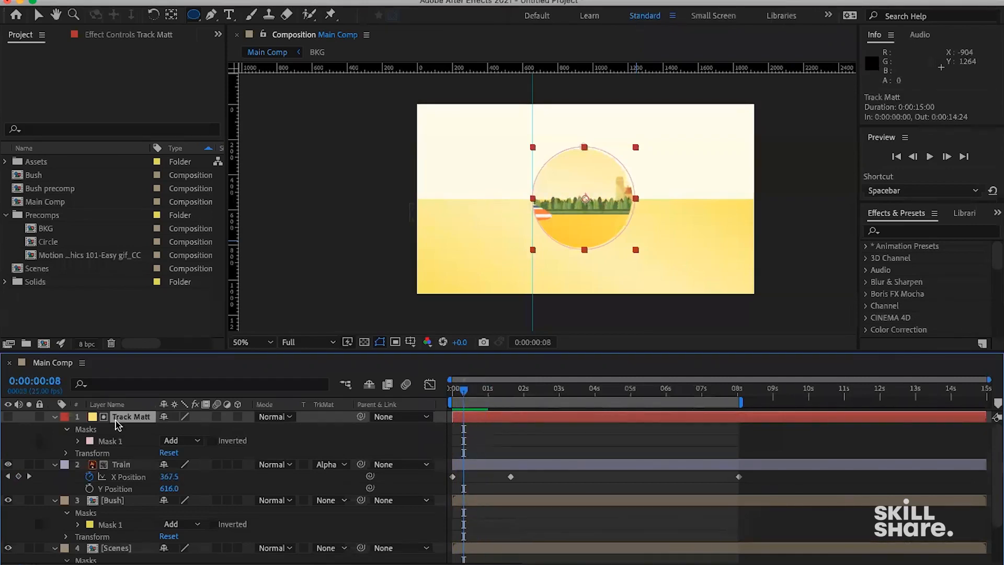
drag(481, 393, 556, 391)
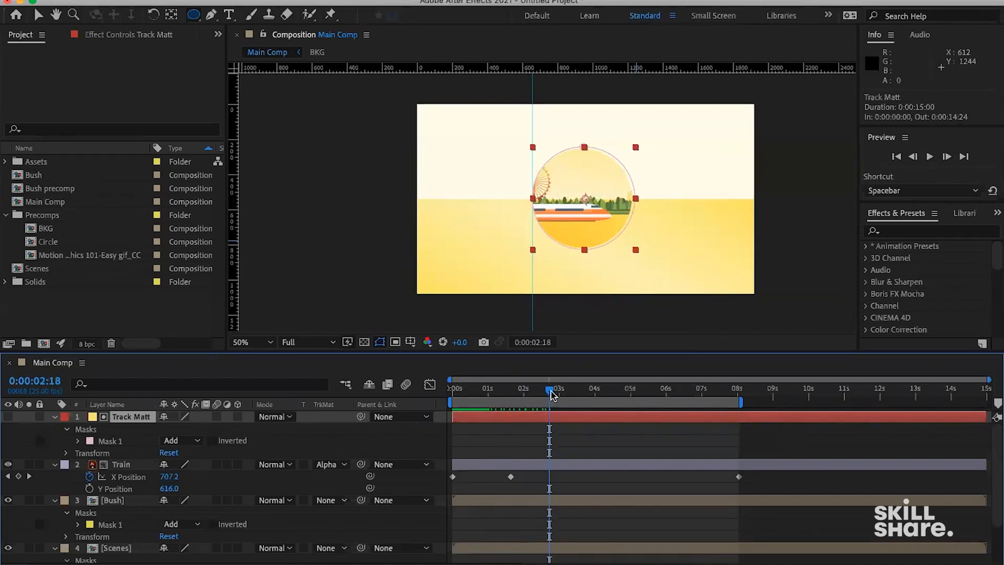
key(space)
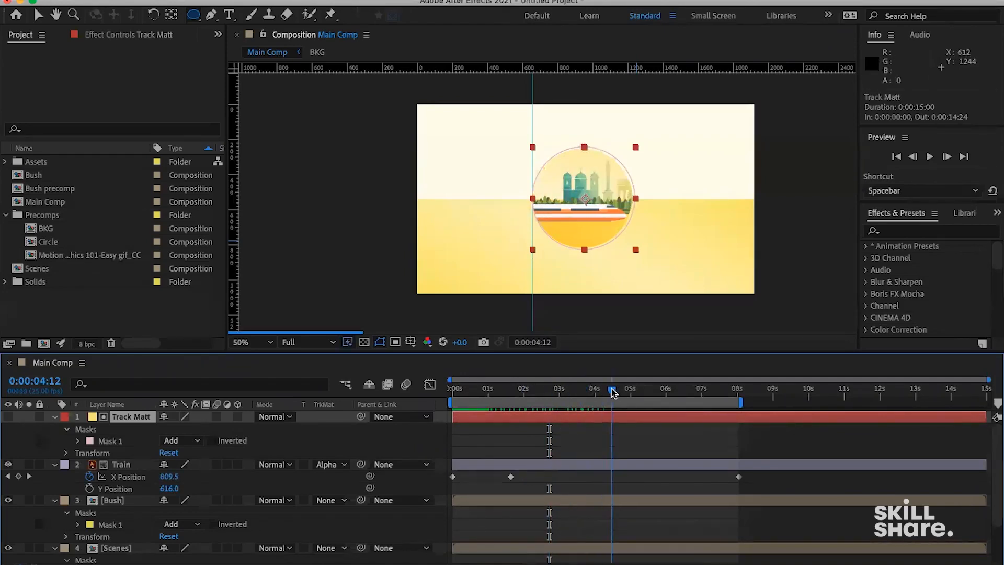
- Select Mask 1 on the Track Matt layer and stretch its right-hand point outward past the circle to about X 1420
key(super+shift+a)
click(122, 418)
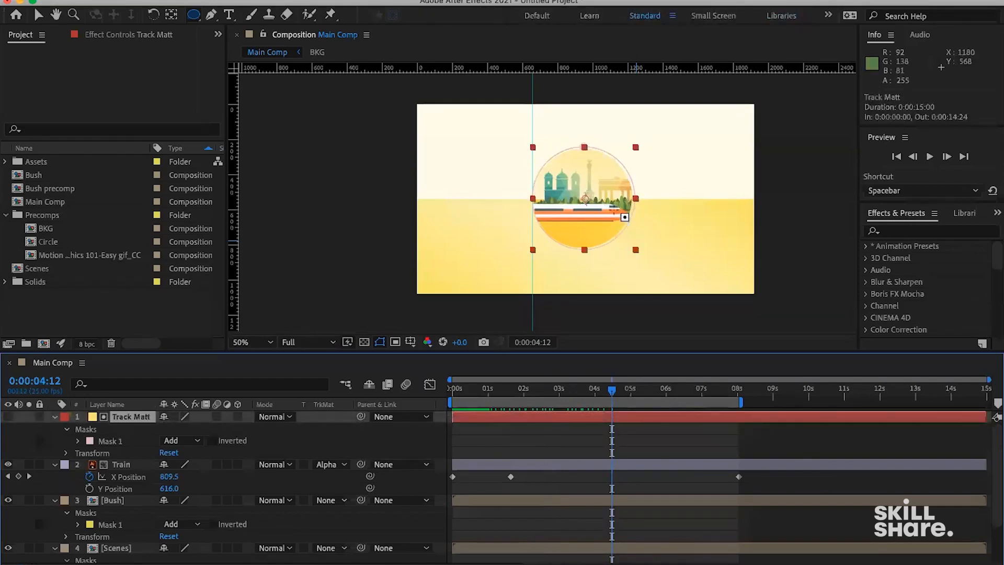
key(v)
click(116, 440)
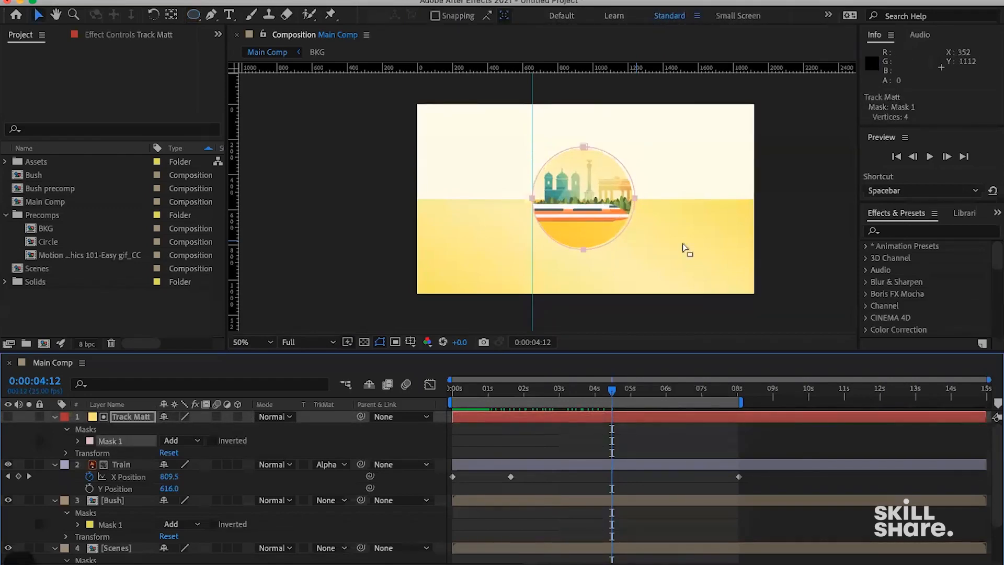
click(635, 199)
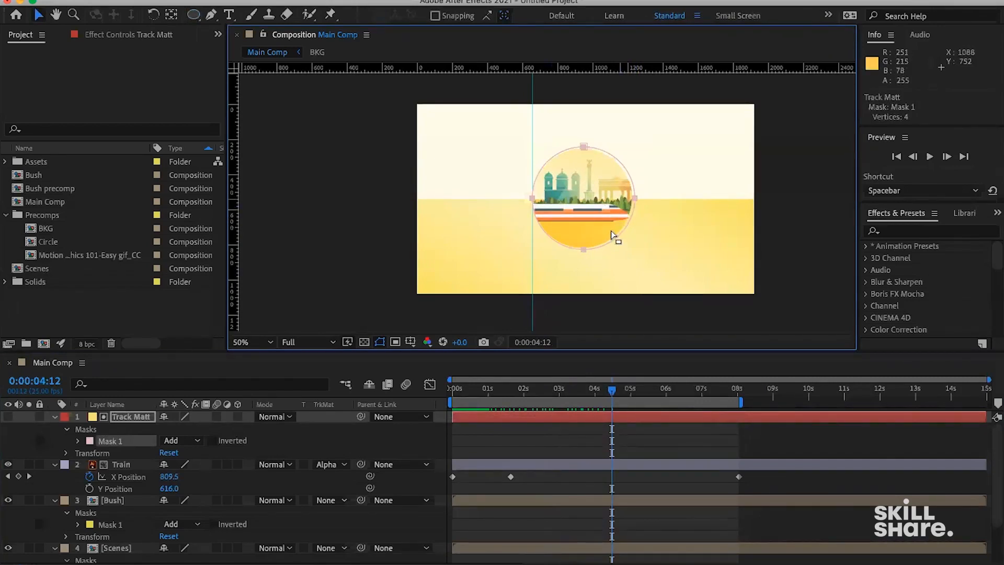
click(635, 199)
click(127, 420)
drag(636, 199, 667, 203)
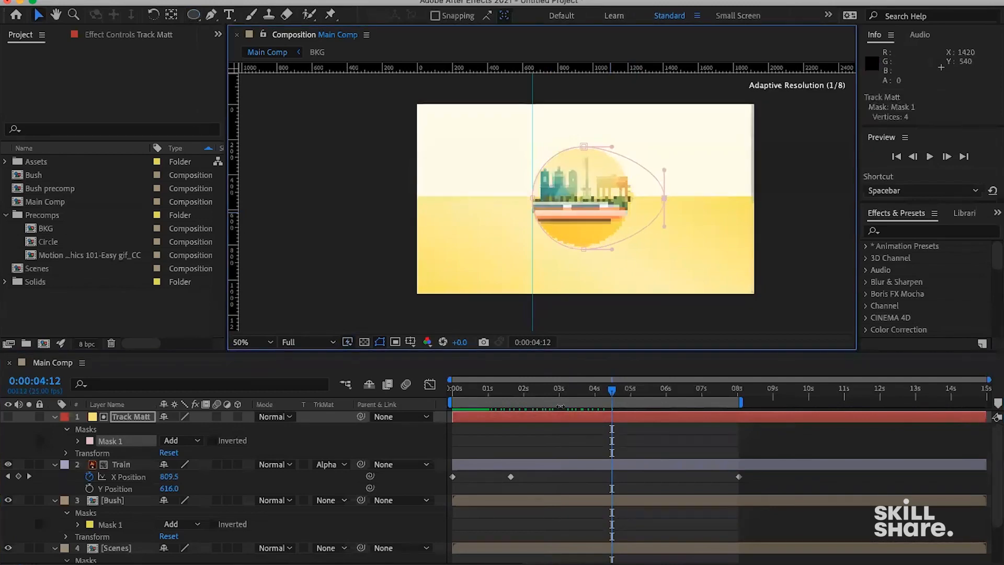
- Extend the mask's right-hand point to about X 1488 so it clears the train's nose at 0:00:08:00, and deselect the mask
drag(594, 393, 713, 394)
drag(667, 198, 674, 197)
click(725, 391)
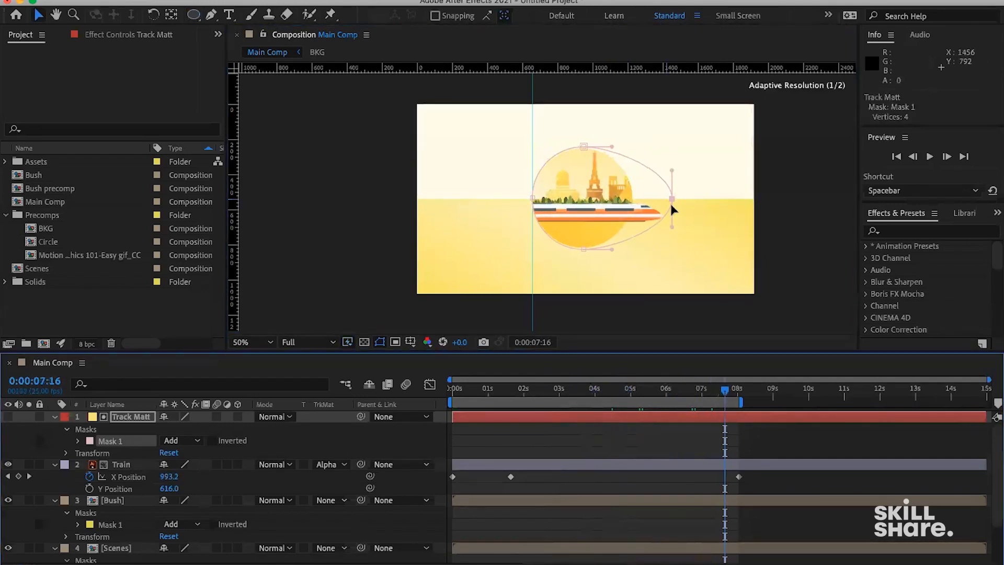
mouse_move(672, 200)
mouse_down()
mouse_move(648, 202)
mouse_move(680, 208)
mouse_up()
drag(725, 390, 740, 394)
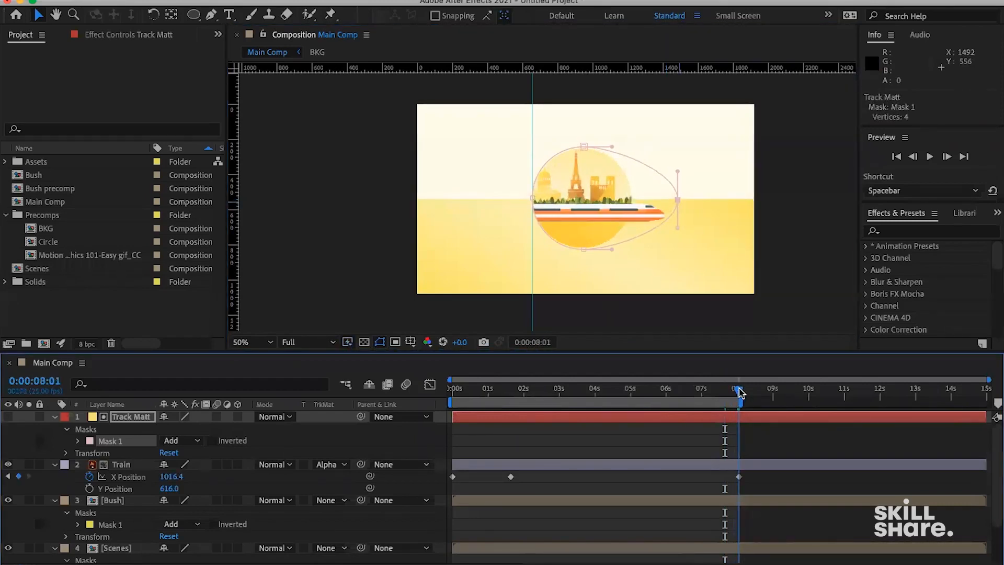
drag(677, 199, 679, 200)
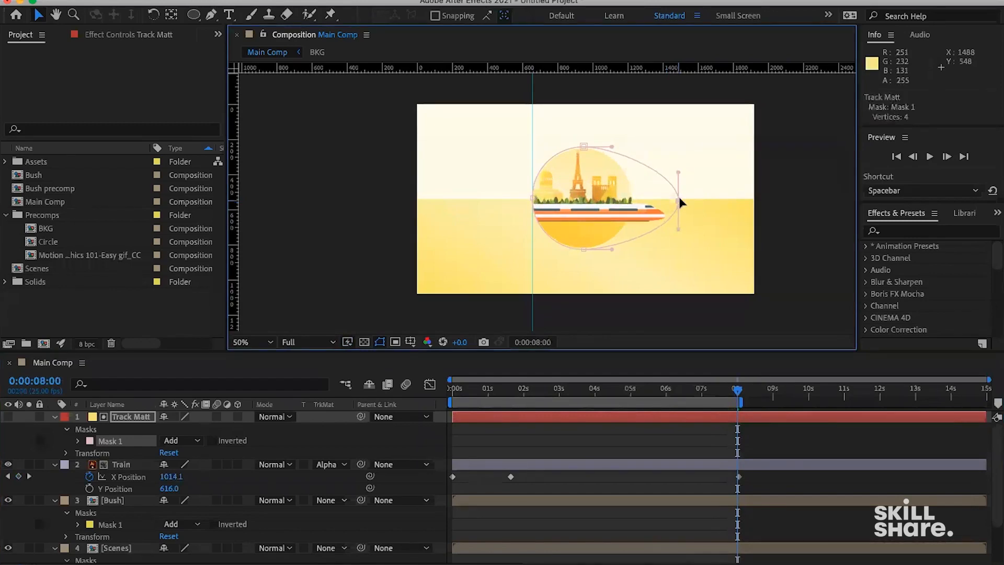
click(578, 428)
- Set the Train layer's X Position keyframe at 0:00:00:00 to 260.4
click(453, 392)
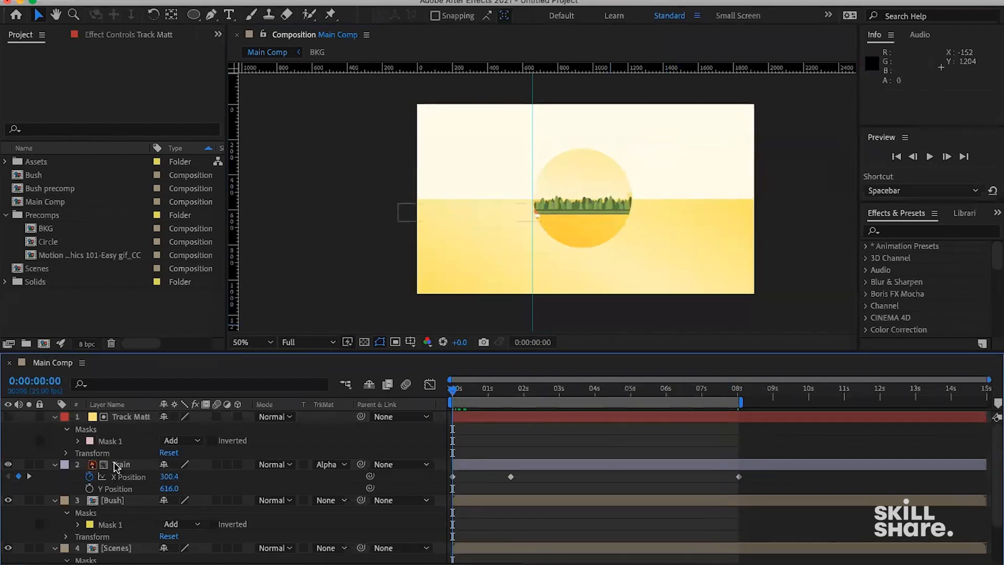
click(364, 471)
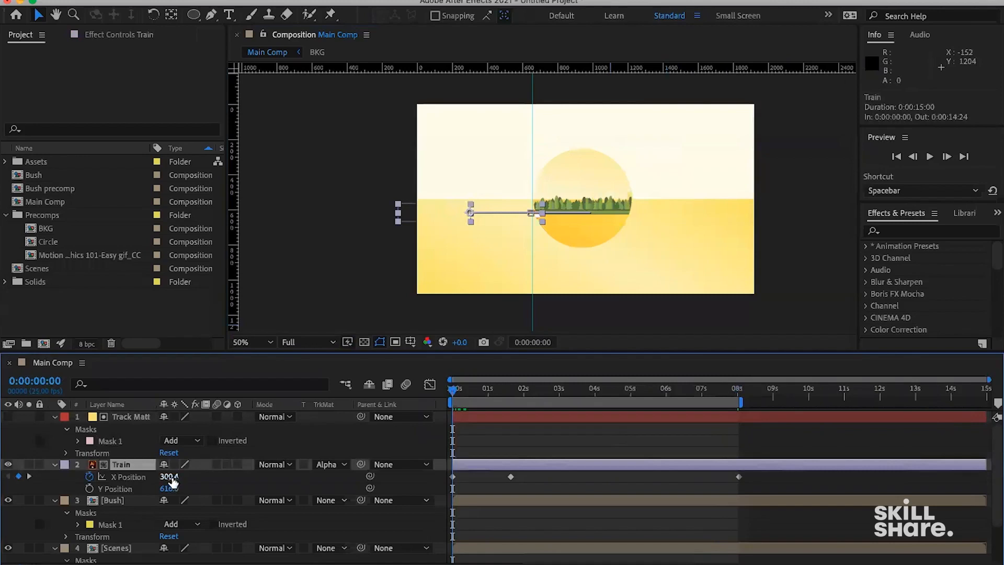
drag(170, 477, 144, 477)
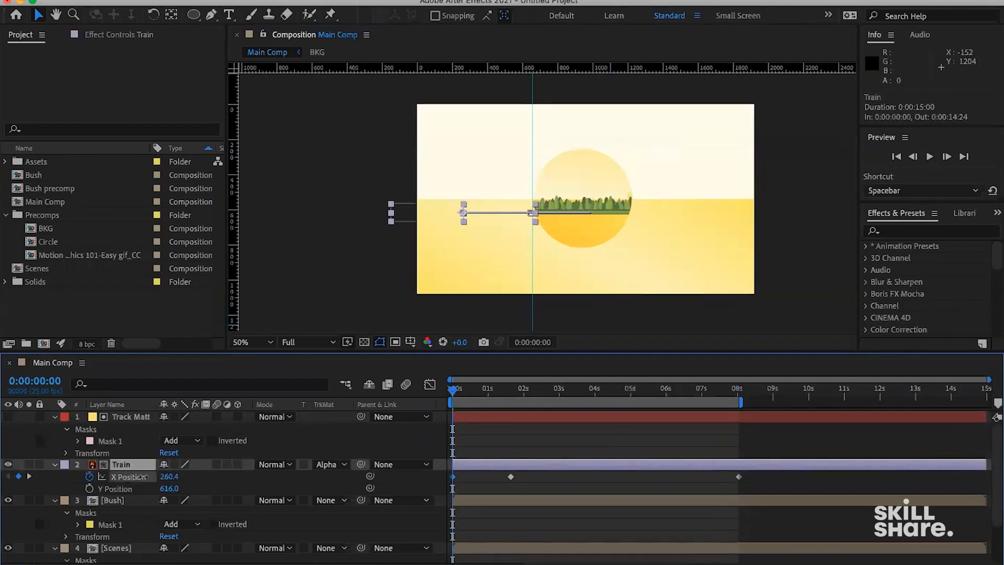
- Deselect the Train layer and preview the composition from the first frame to check the train's entrance
click(482, 487)
key(space)
key(space)
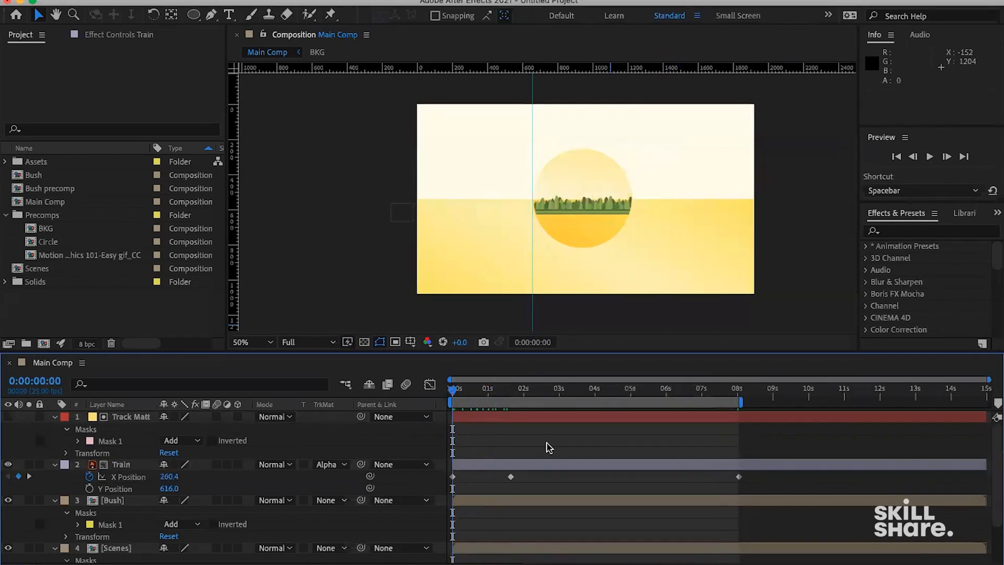
key(space)
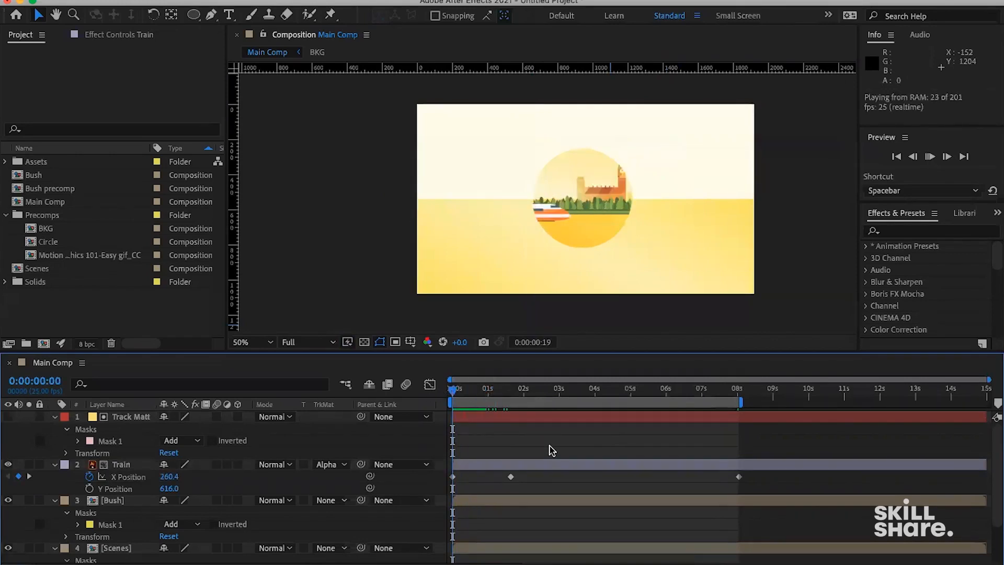